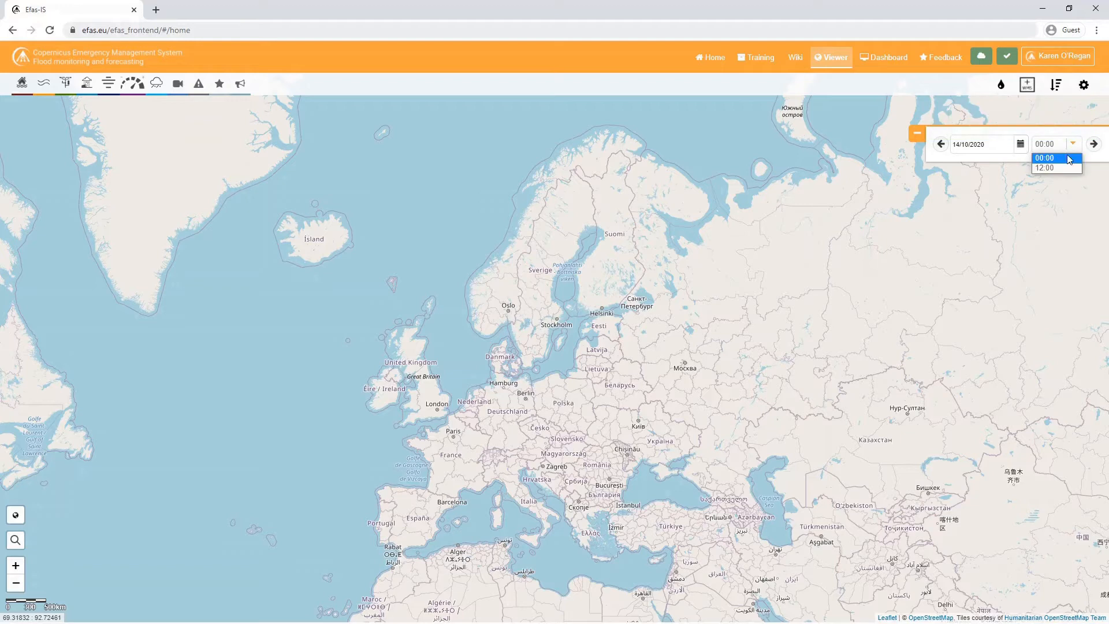
Step: Set the 14/10/2020 forecast time to 12:00 and display the Reporting Points layer from the flood summary products
click(1049, 166)
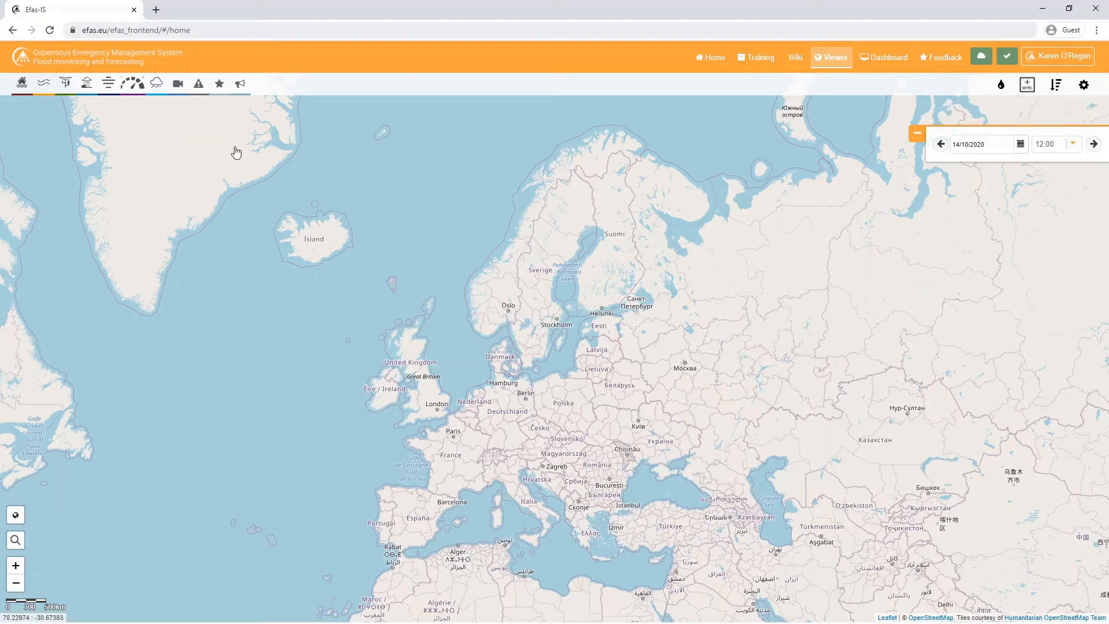
click(22, 84)
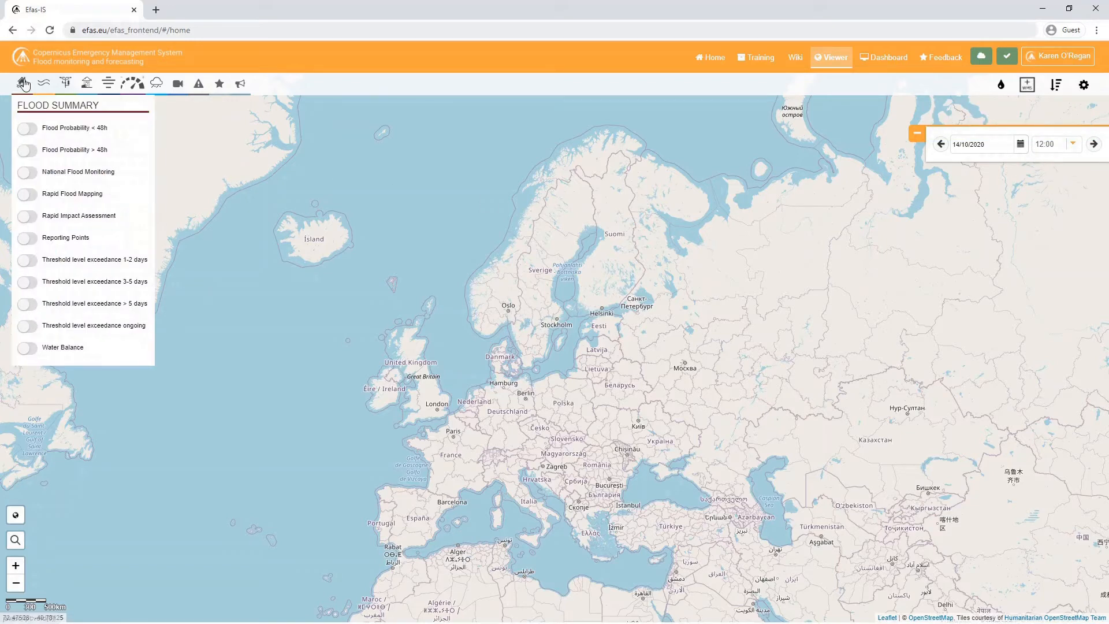
click(28, 238)
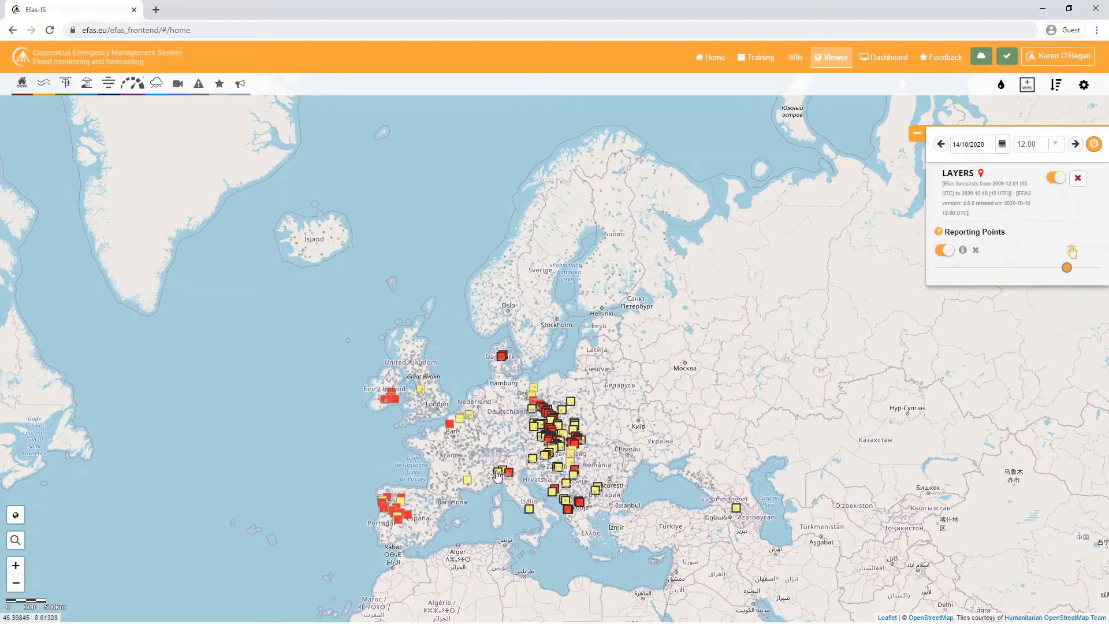
Step: Examine the reporting points around Mantova in northern Italy close up, and return to a wider view of Europe
scroll(513, 476, up, 1)
scroll(512, 475, up, 3)
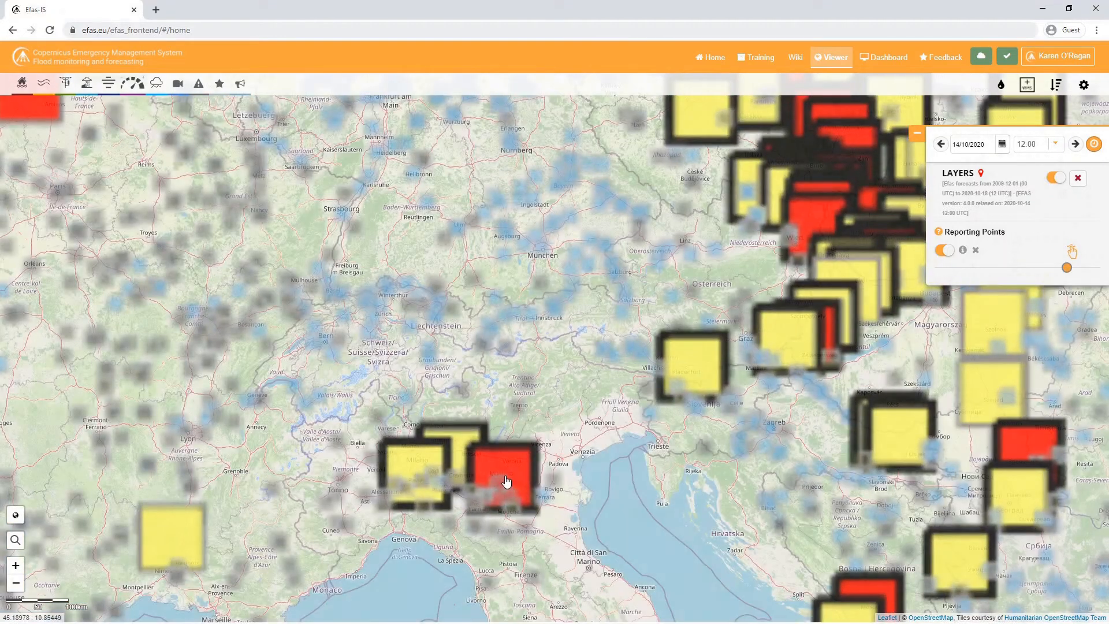
scroll(516, 498, up, 2)
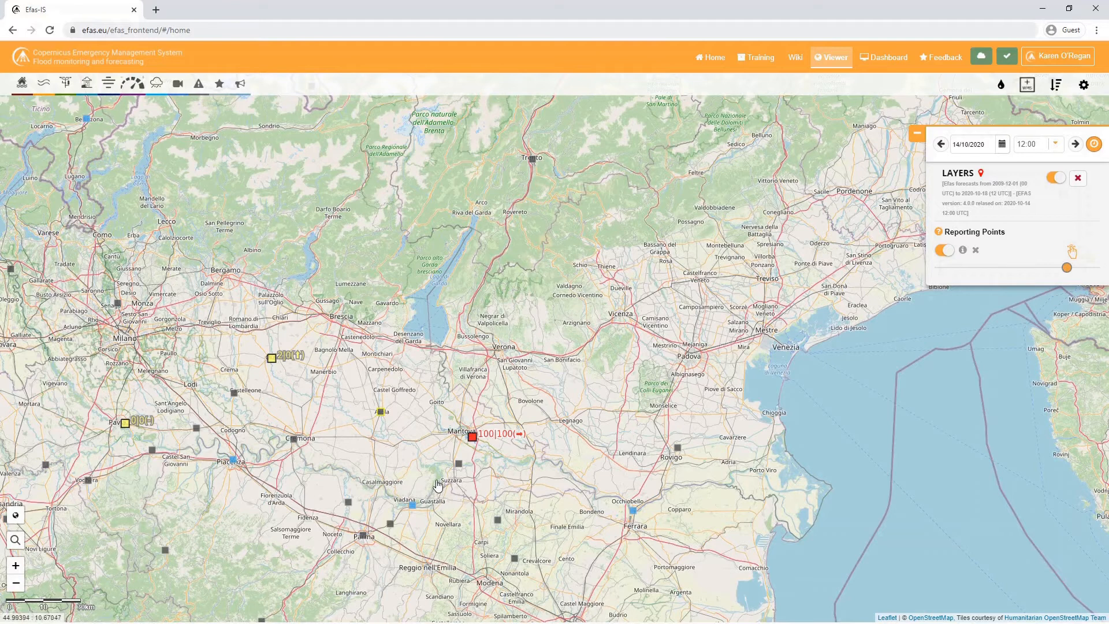
drag(471, 481, 535, 397)
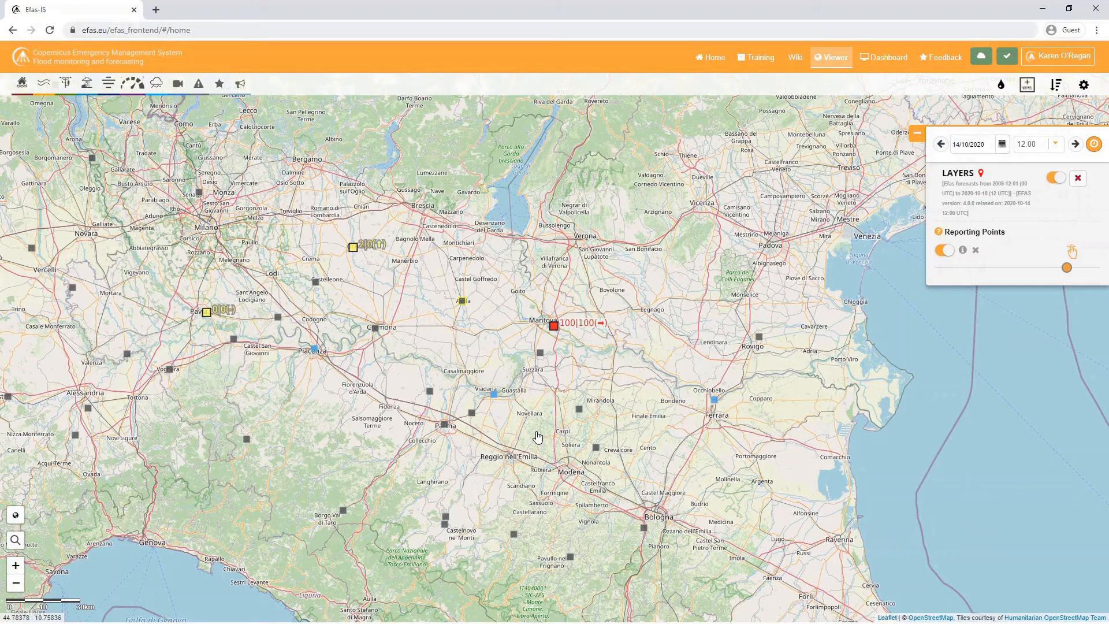
scroll(472, 402, down, 2)
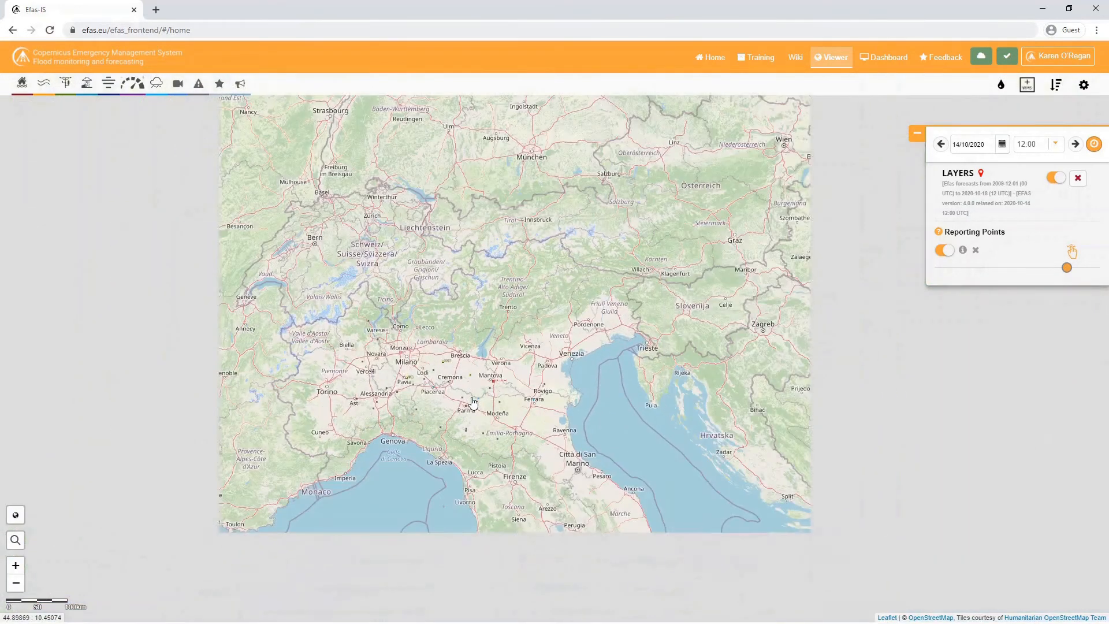
scroll(472, 402, down, 1)
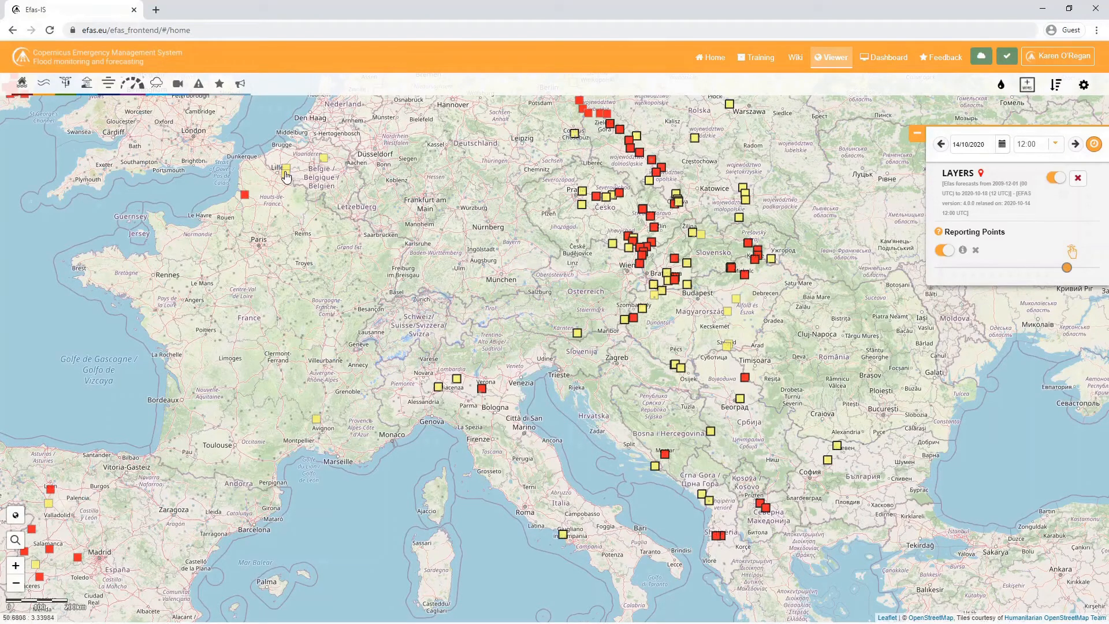
Step: Examine the reporting points in Belgium around Brussels and Leuven at close range
scroll(289, 177, up, 1)
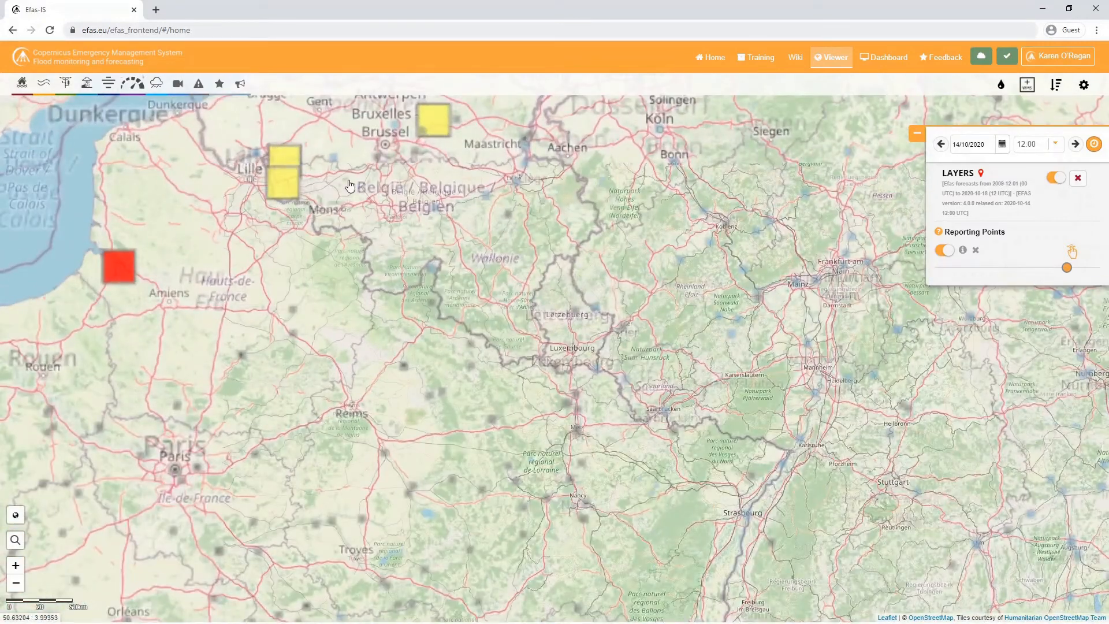
drag(355, 190, 384, 275)
scroll(394, 237, up, 1)
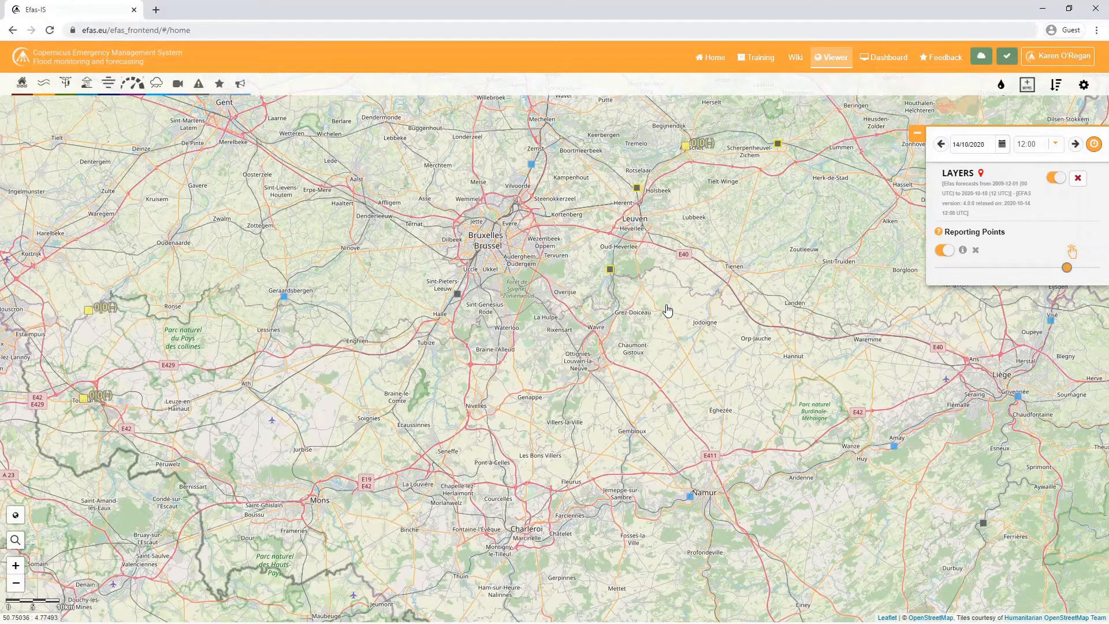
Step: Find Glogow, Poland on the map by searching for "glogow" and open the feature information of its reporting point
click(15, 540)
text(glogow)
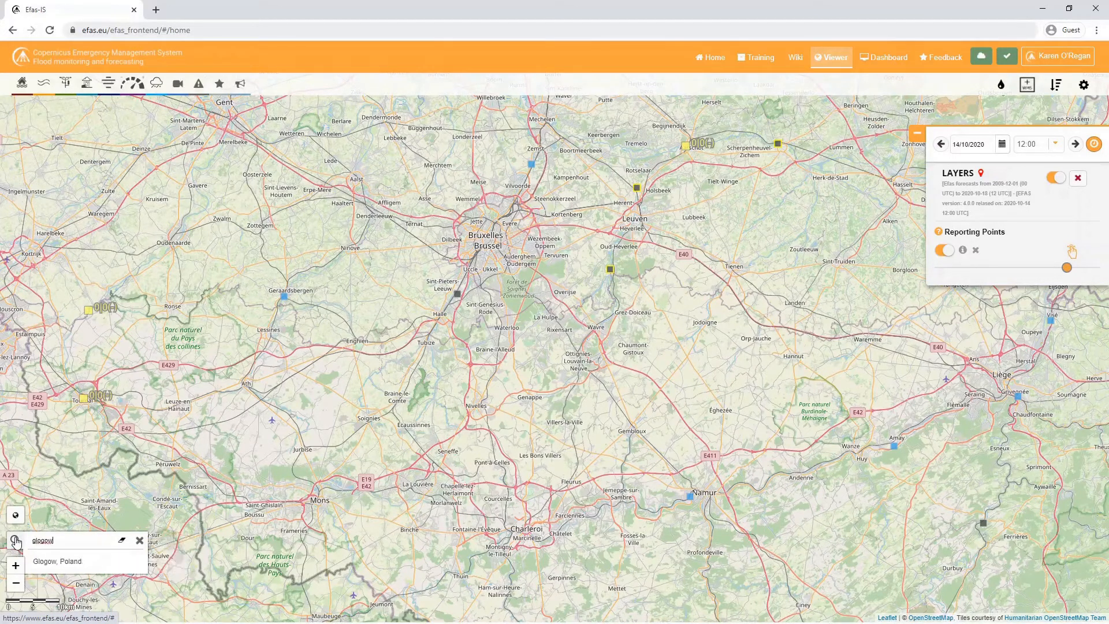
click(101, 567)
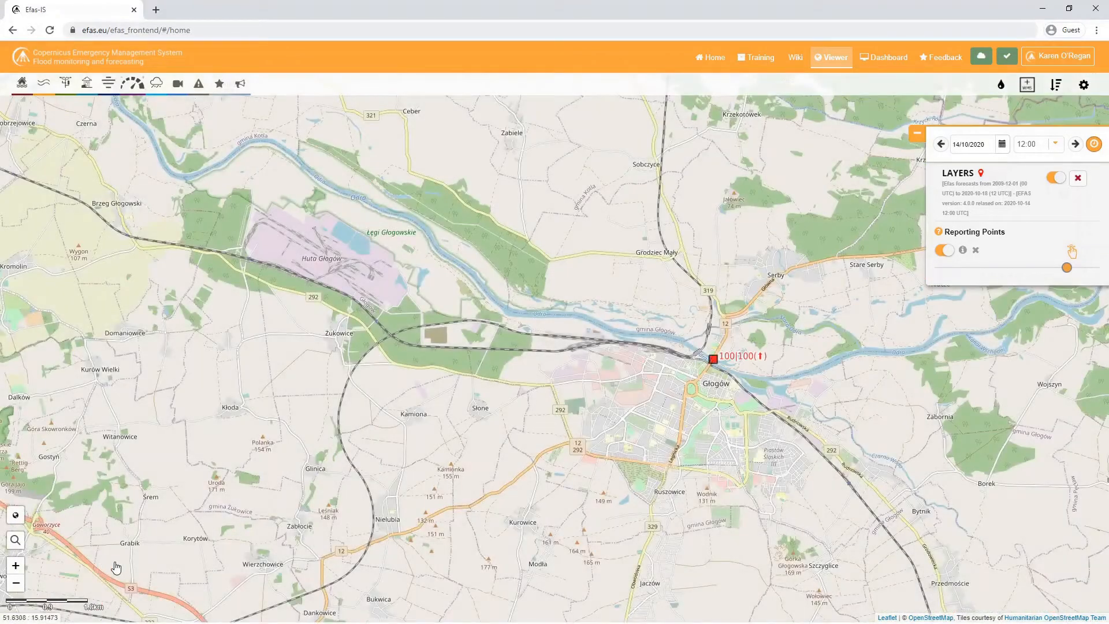
click(712, 360)
Step: Review the Głogów station information, real-time hydrograph, point information and point forecast
scroll(901, 361, down, 1)
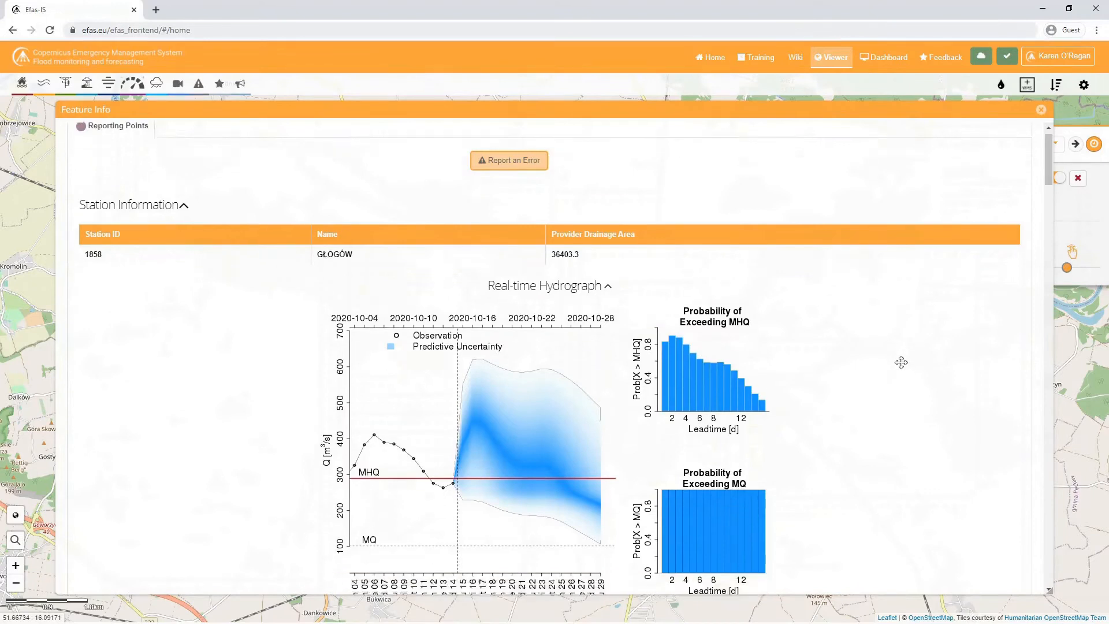
scroll(900, 368, down, 1)
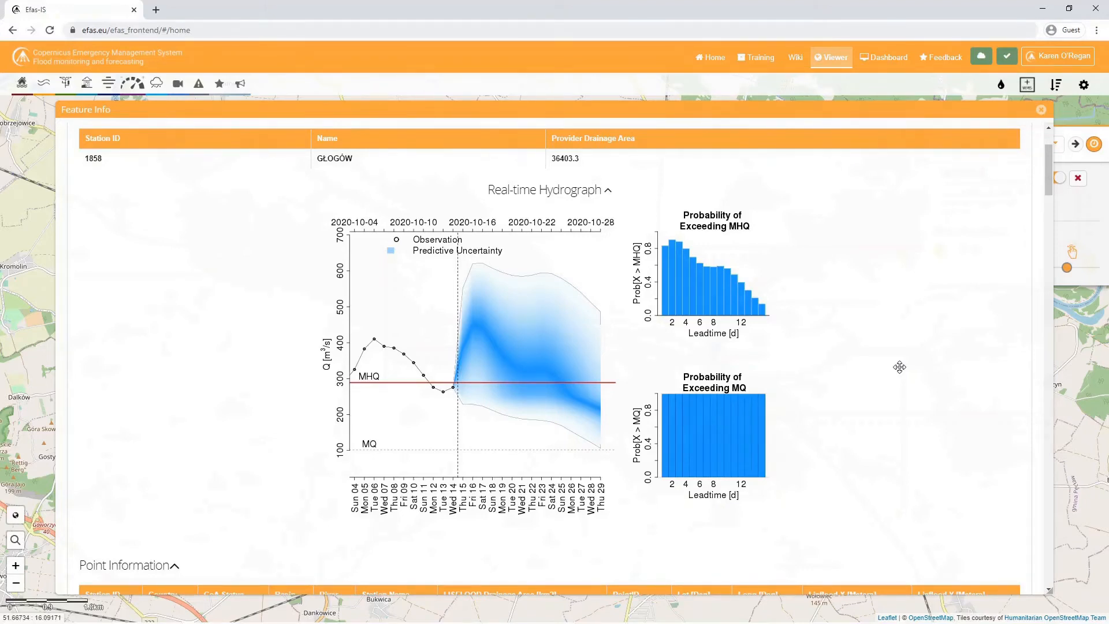
scroll(899, 367, down, 6)
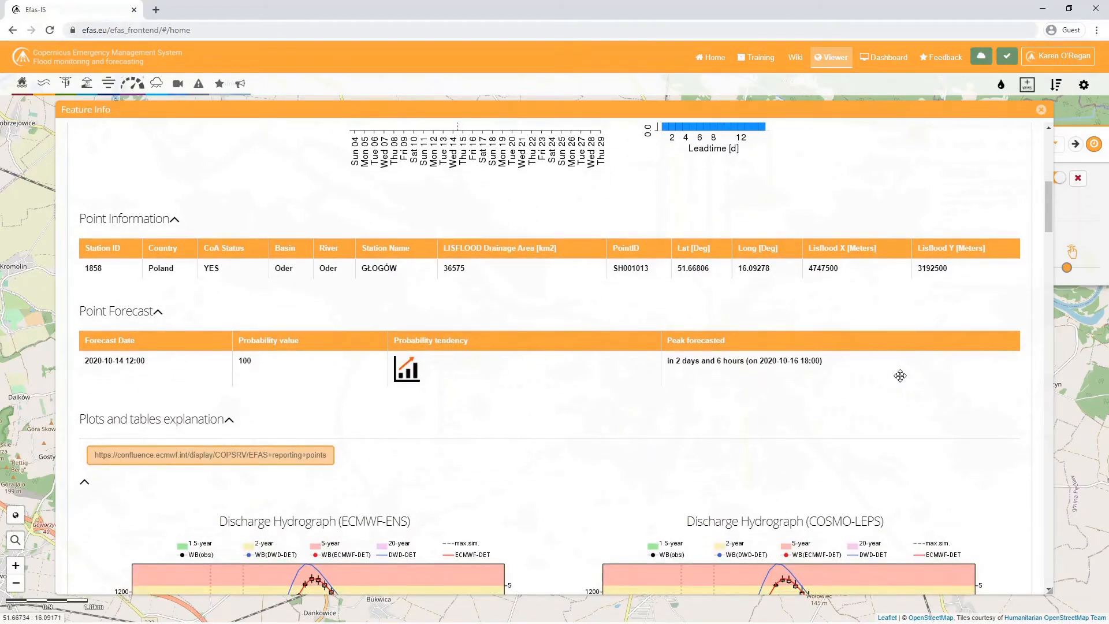
Step: Examine the ECMWF-ENS and COSMO-LEPS plots for discharge, return period, upstream rainfall, upstream snowmelt and average temperature
scroll(900, 375, down, 5)
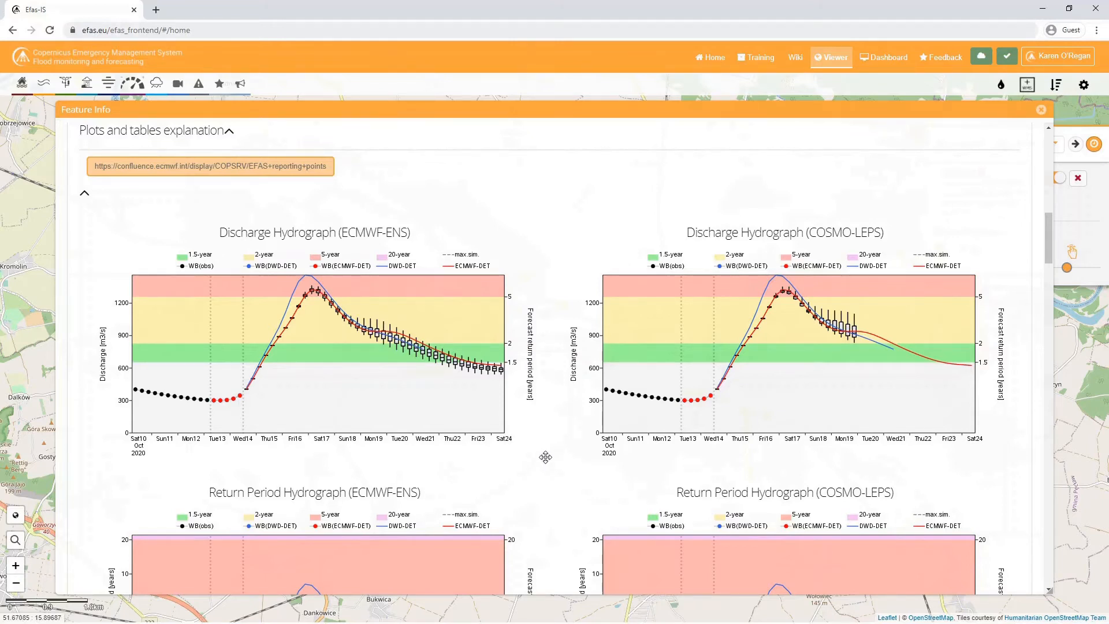
scroll(546, 457, down, 4)
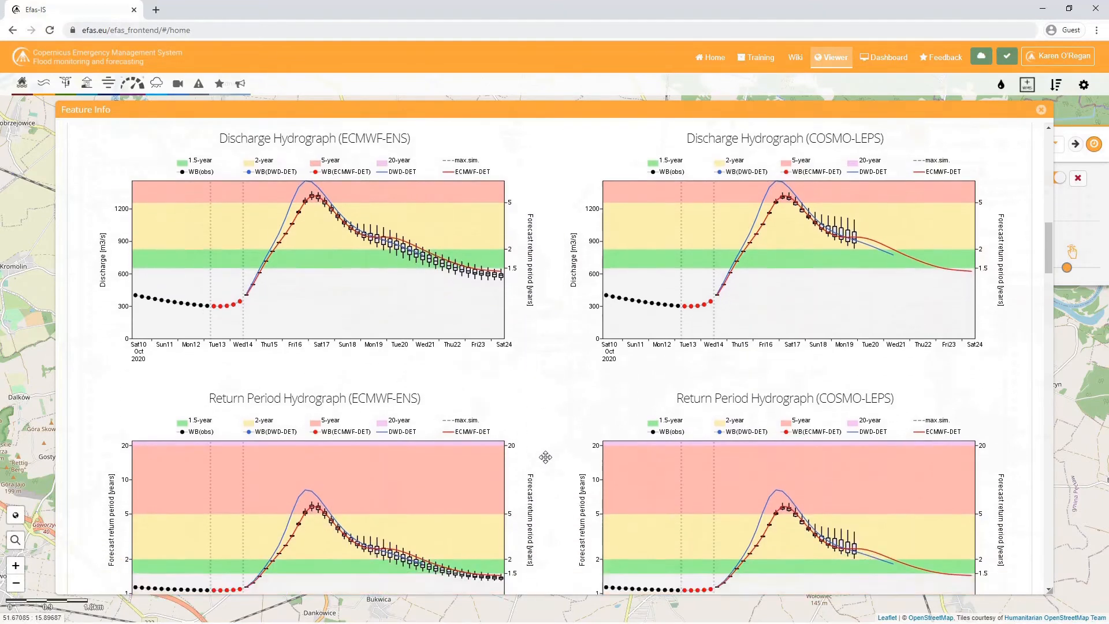
scroll(545, 457, down, 1)
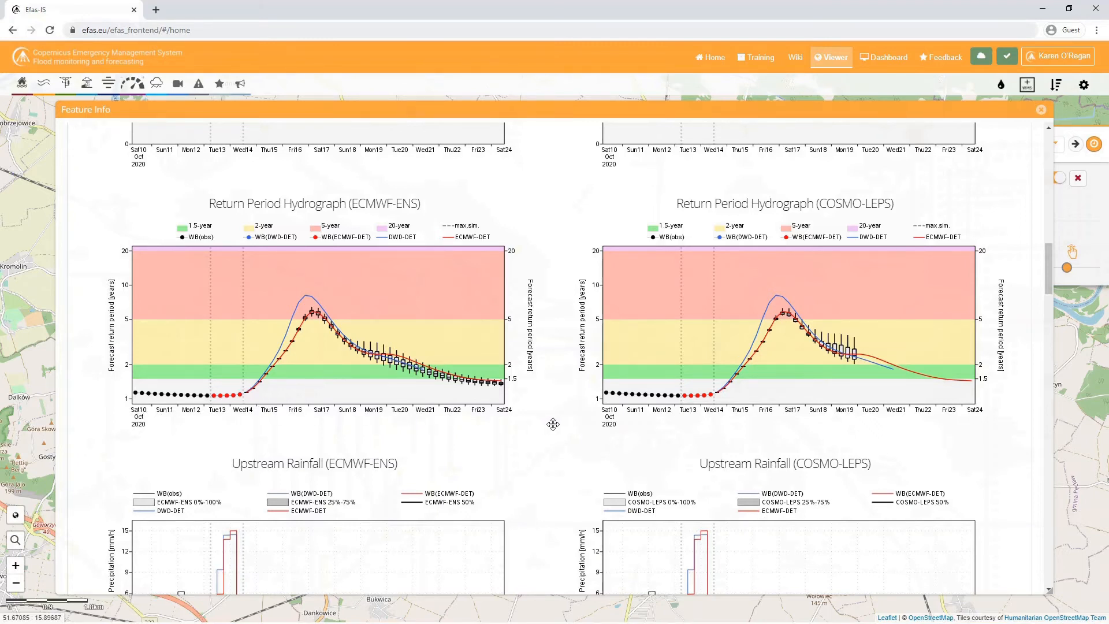
scroll(553, 424, down, 4)
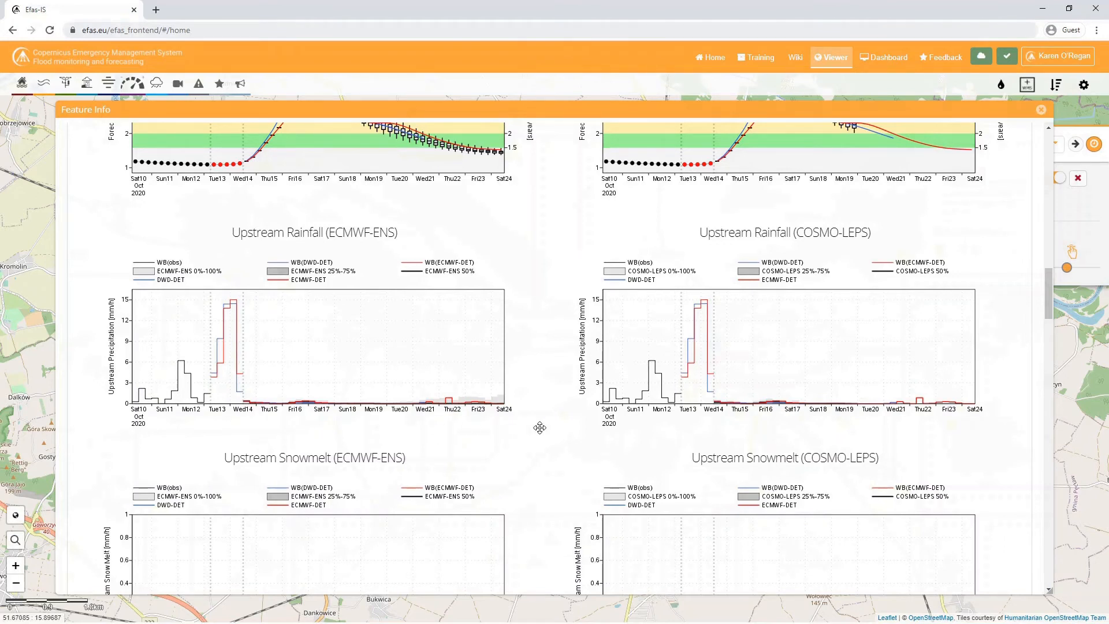
scroll(539, 428, down, 4)
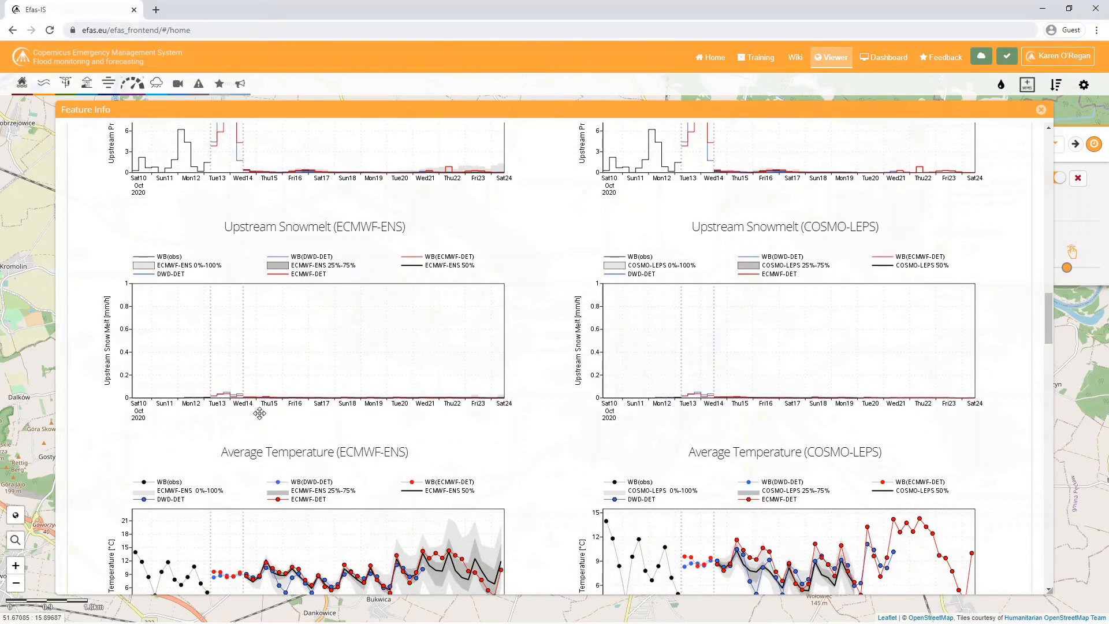
scroll(558, 416, down, 5)
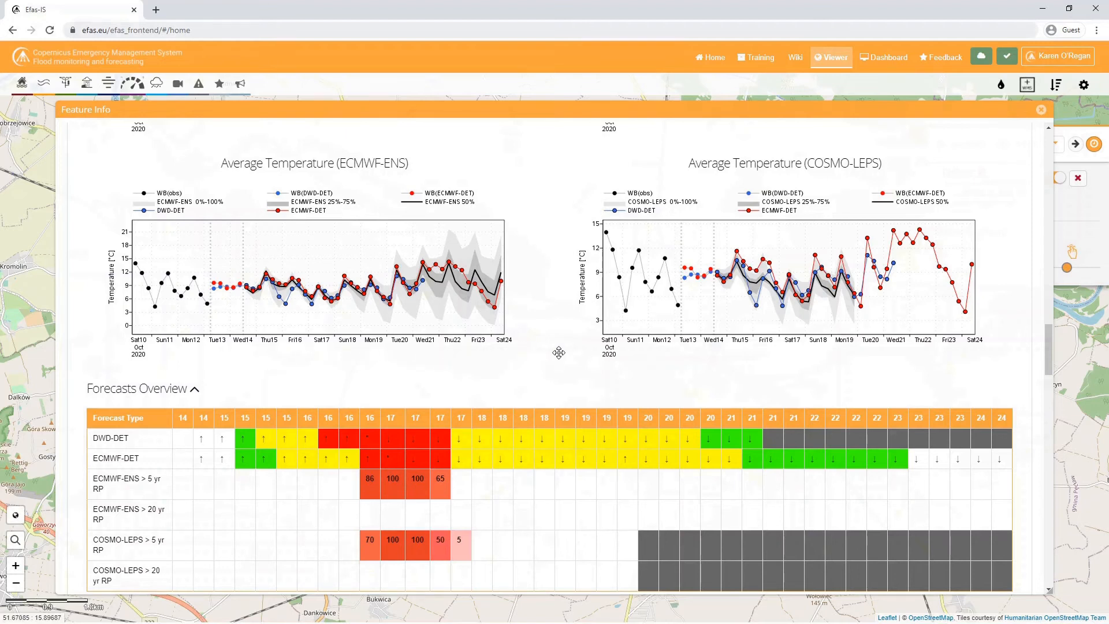
Step: Review the Forecasts Overview and the DWD-DET, ECMWF-DET, ECMWF-ENS and COSMO-LEPS forecast tables through to COSMO-LEPS > 20 yr RP
scroll(577, 356, down, 1)
scroll(576, 356, down, 1)
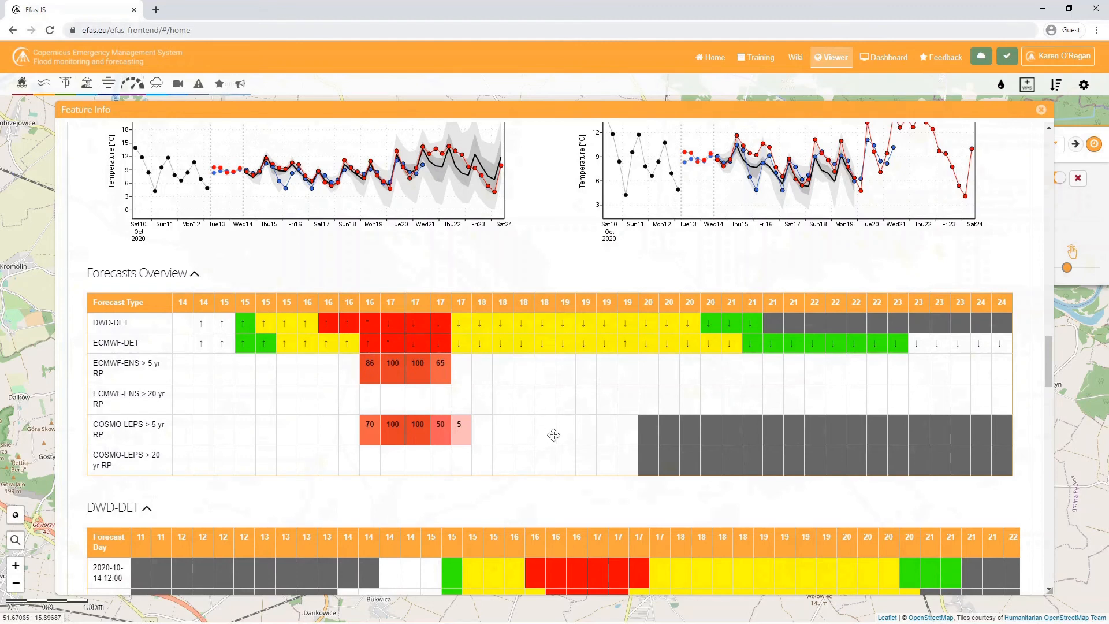
scroll(544, 455, down, 5)
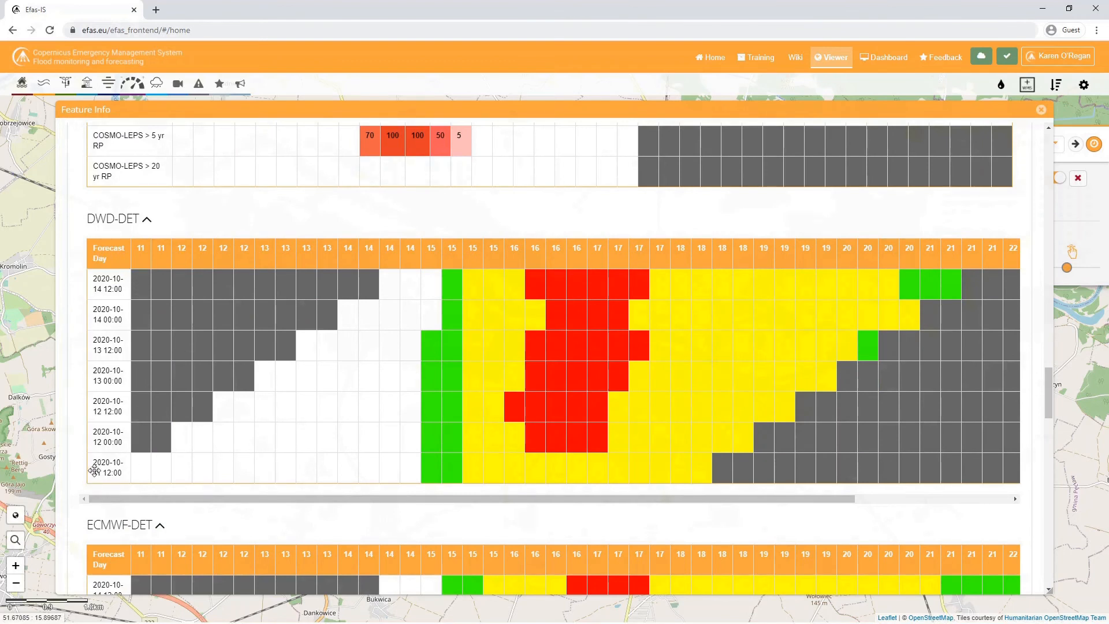
scroll(384, 487, down, 1)
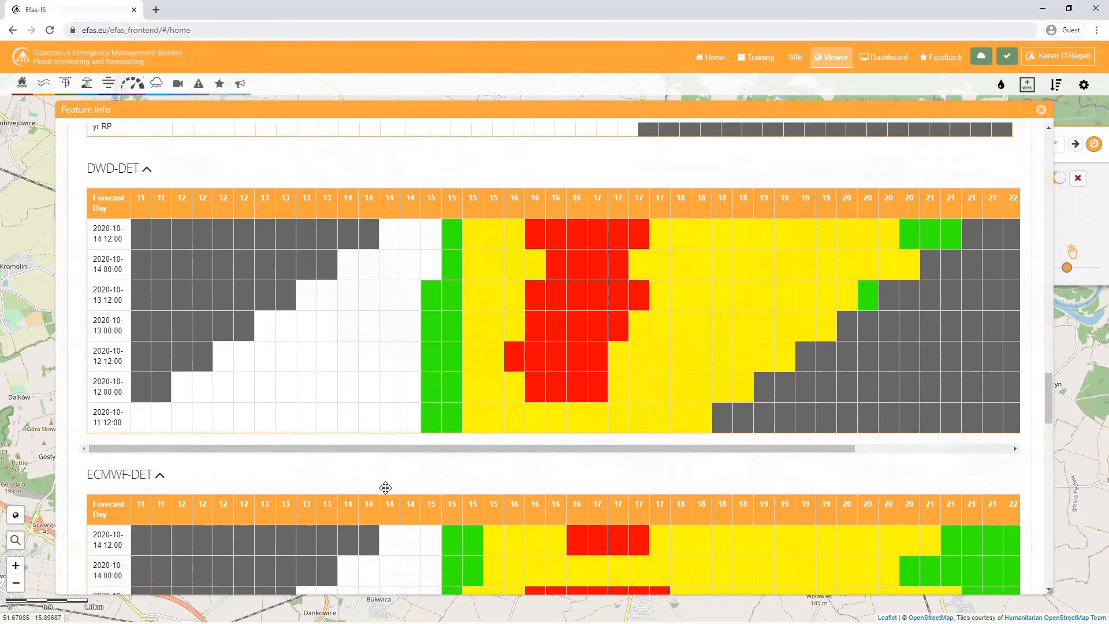
scroll(386, 488, down, 4)
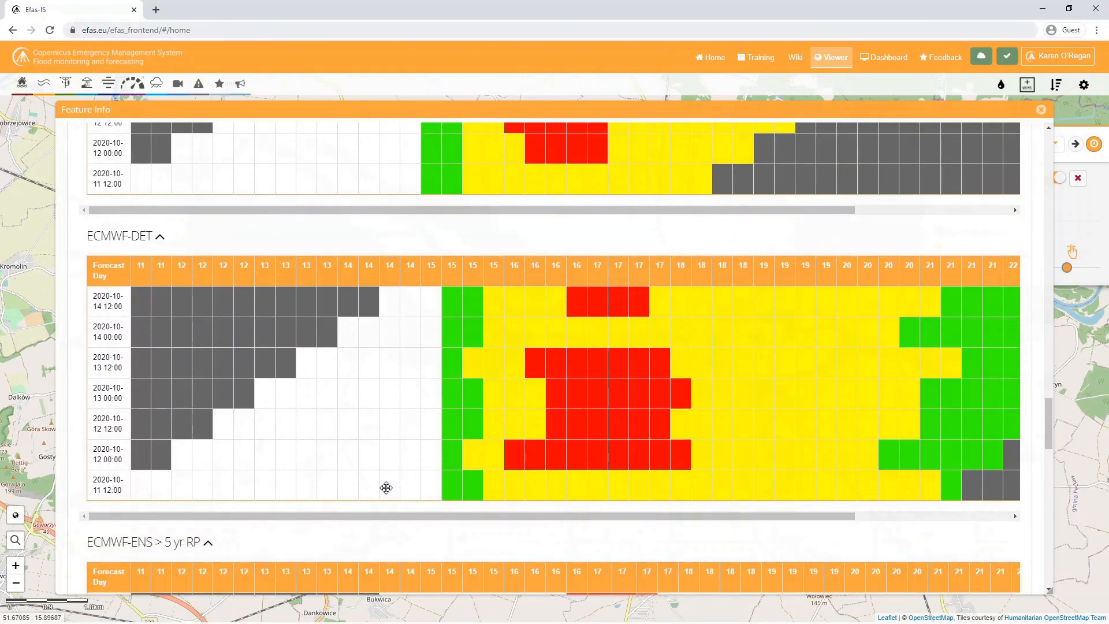
scroll(386, 488, down, 5)
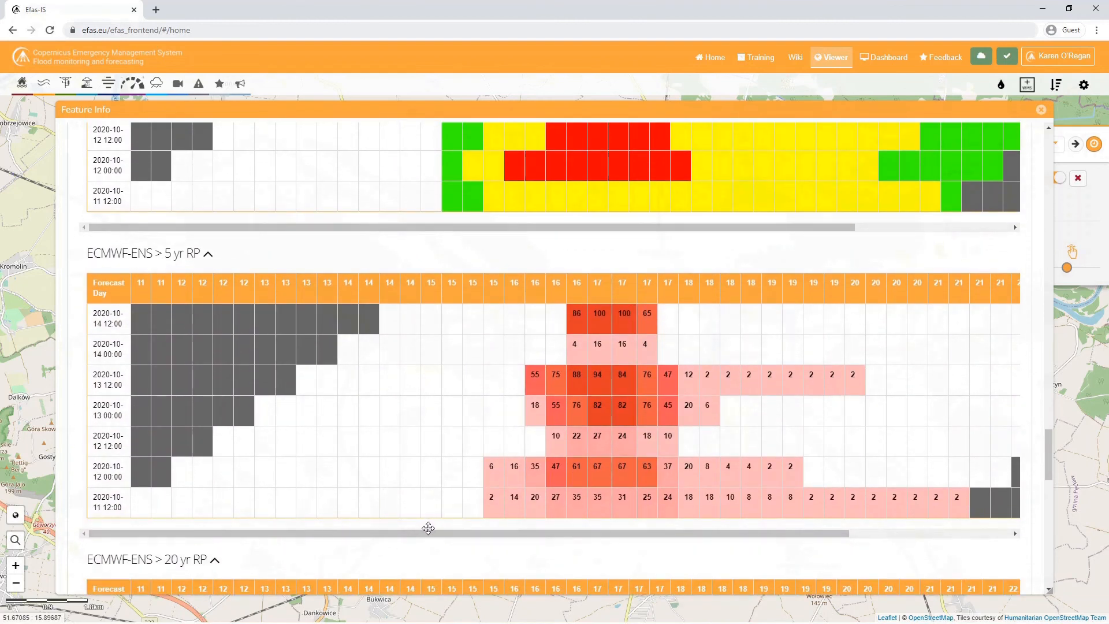
scroll(428, 528, down, 6)
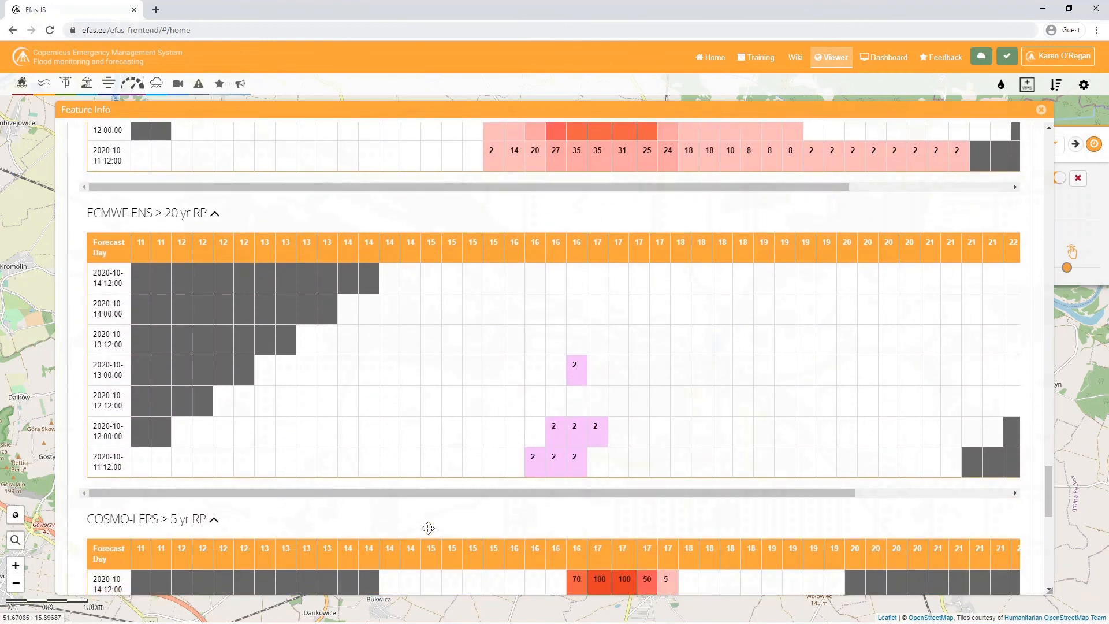
scroll(428, 528, down, 5)
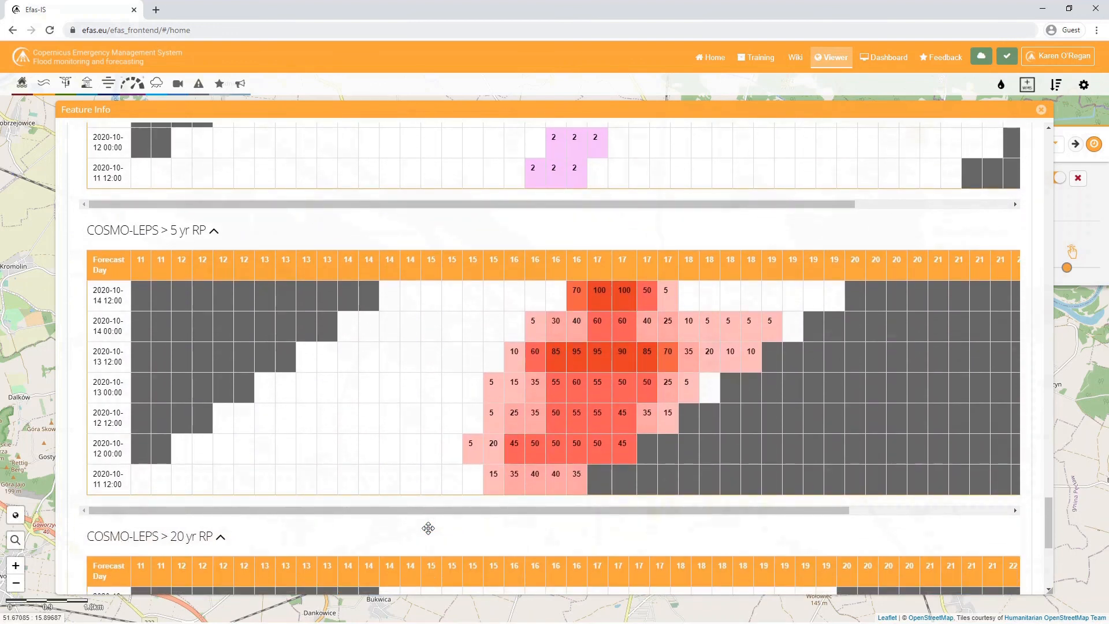
scroll(428, 528, down, 5)
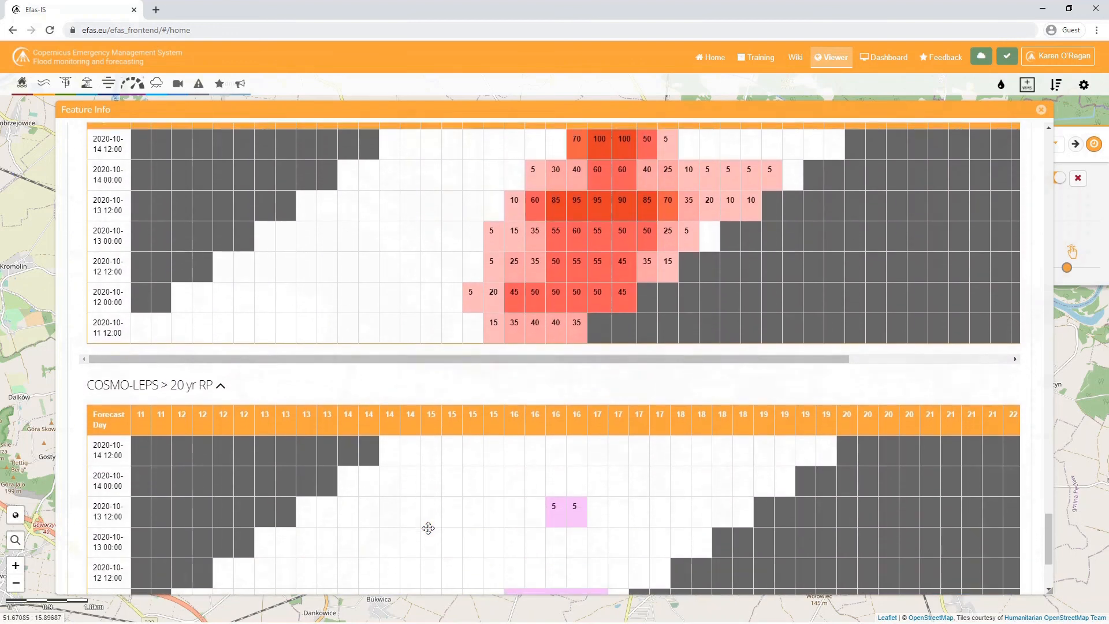
scroll(428, 528, down, 1)
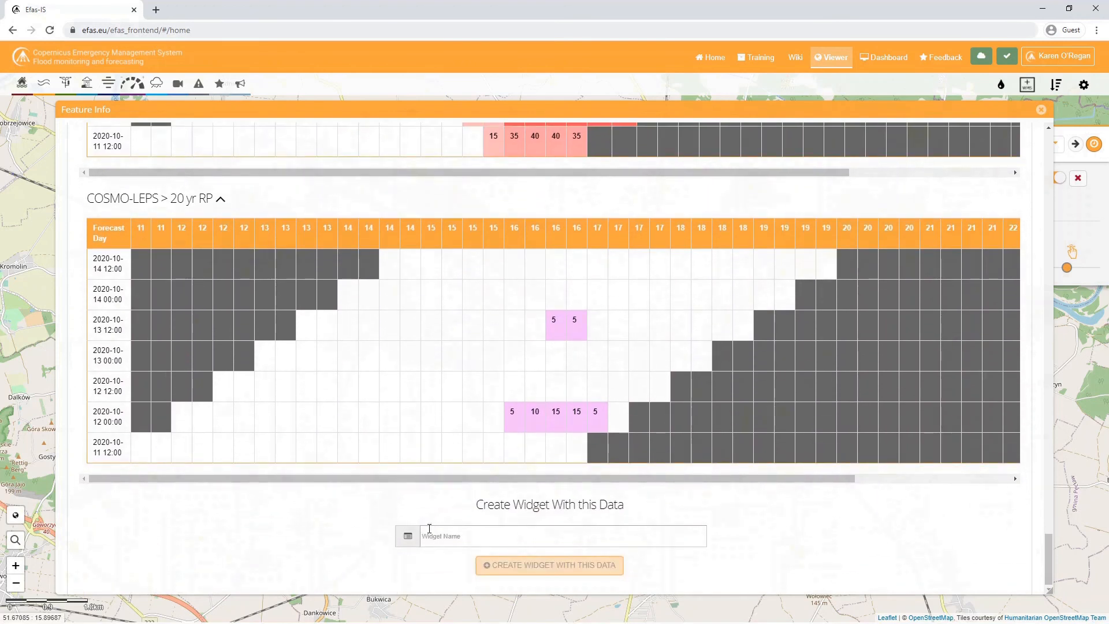